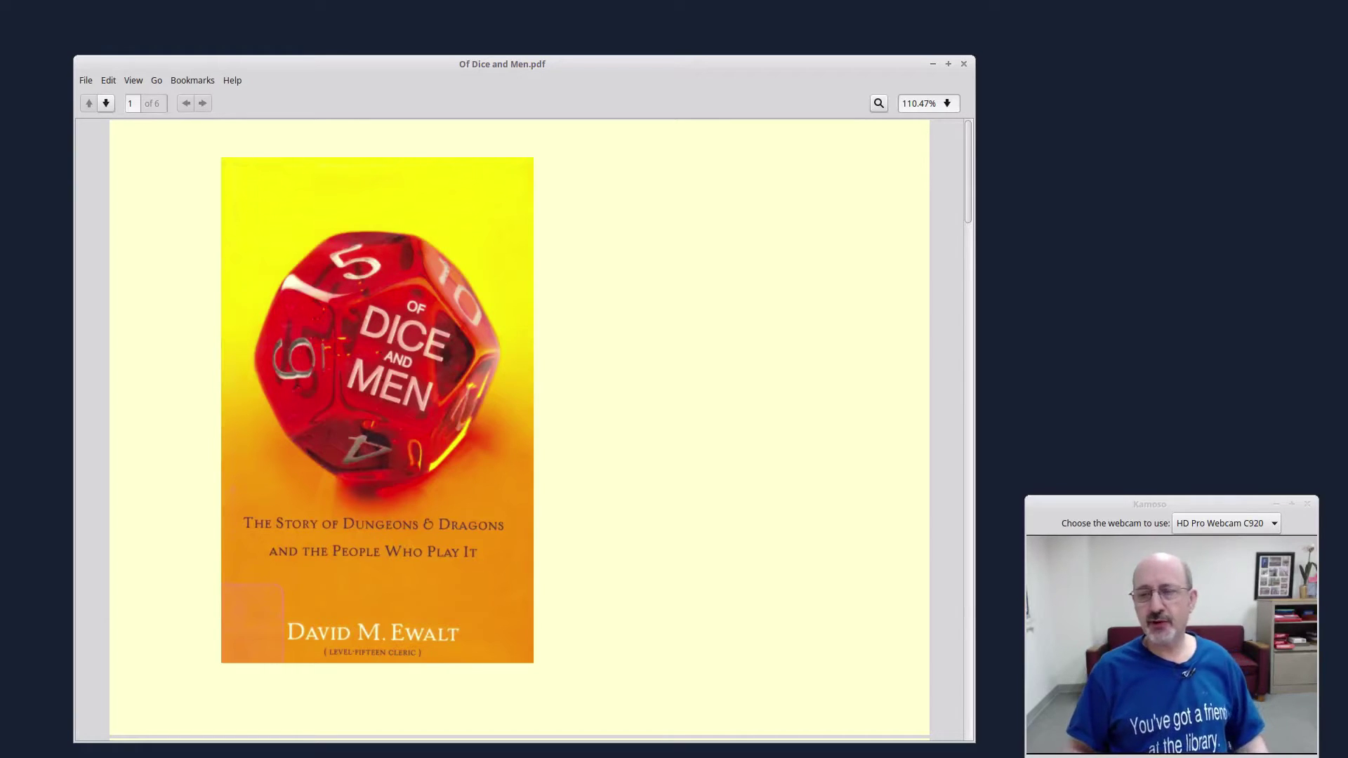
Advance from the cover to page 2, the introduction ending with advice not to argue with the DM.
key("Page_Down")
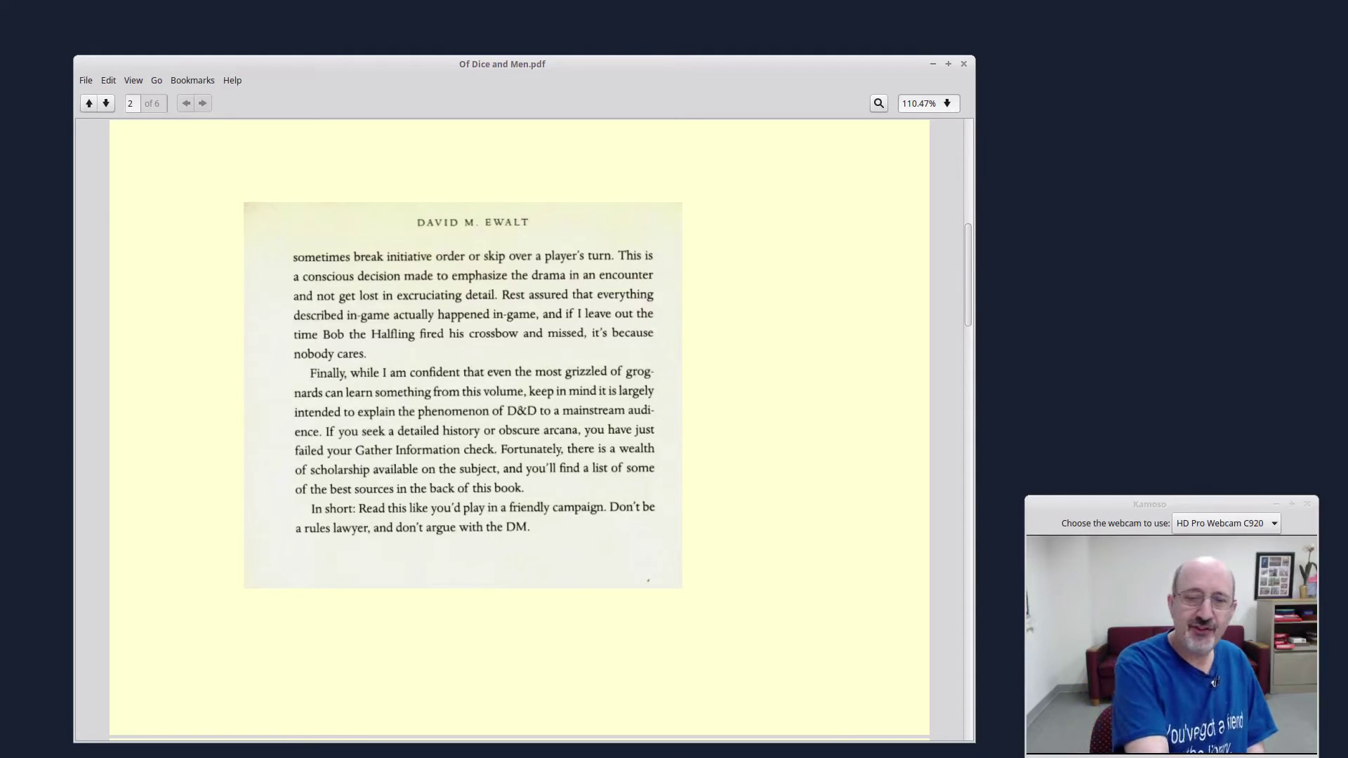
Advance to page 3, the 'I am not a wizard' passage, and refocus the document window.
key("Page_Down")
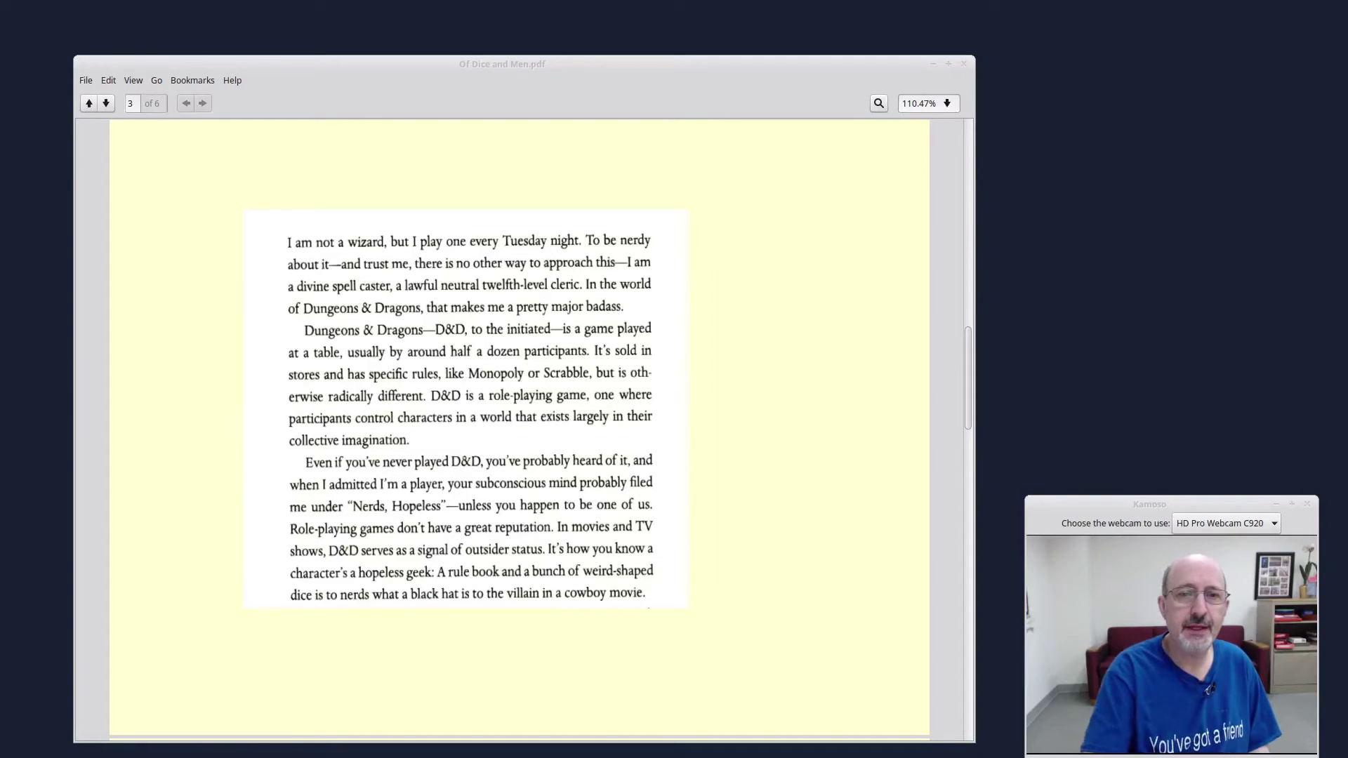
key("alt+Tab")
Advance to page 4, the passage on D&D campaigns spanning many sessions.
key("Page_Down")
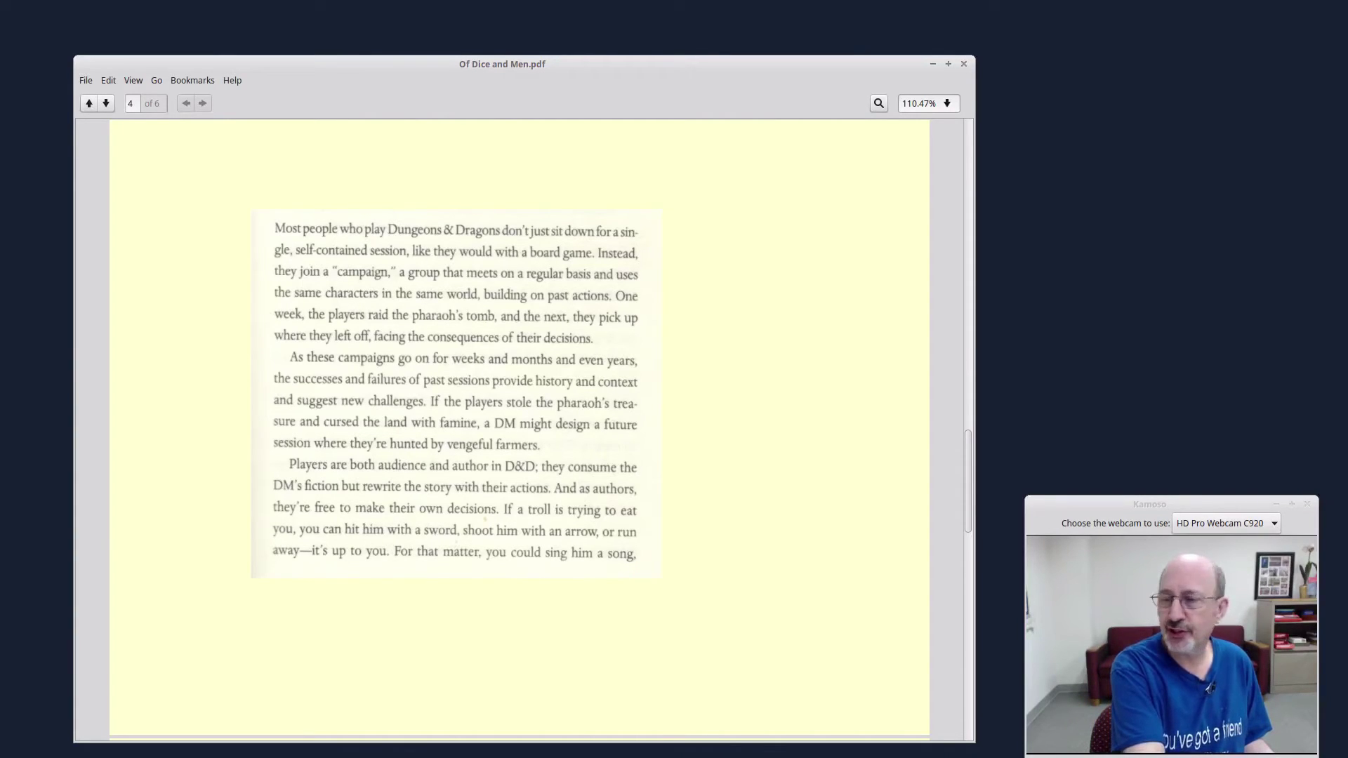
Advance to page 5, the passage on character growth and experience points.
key("Page_Down")
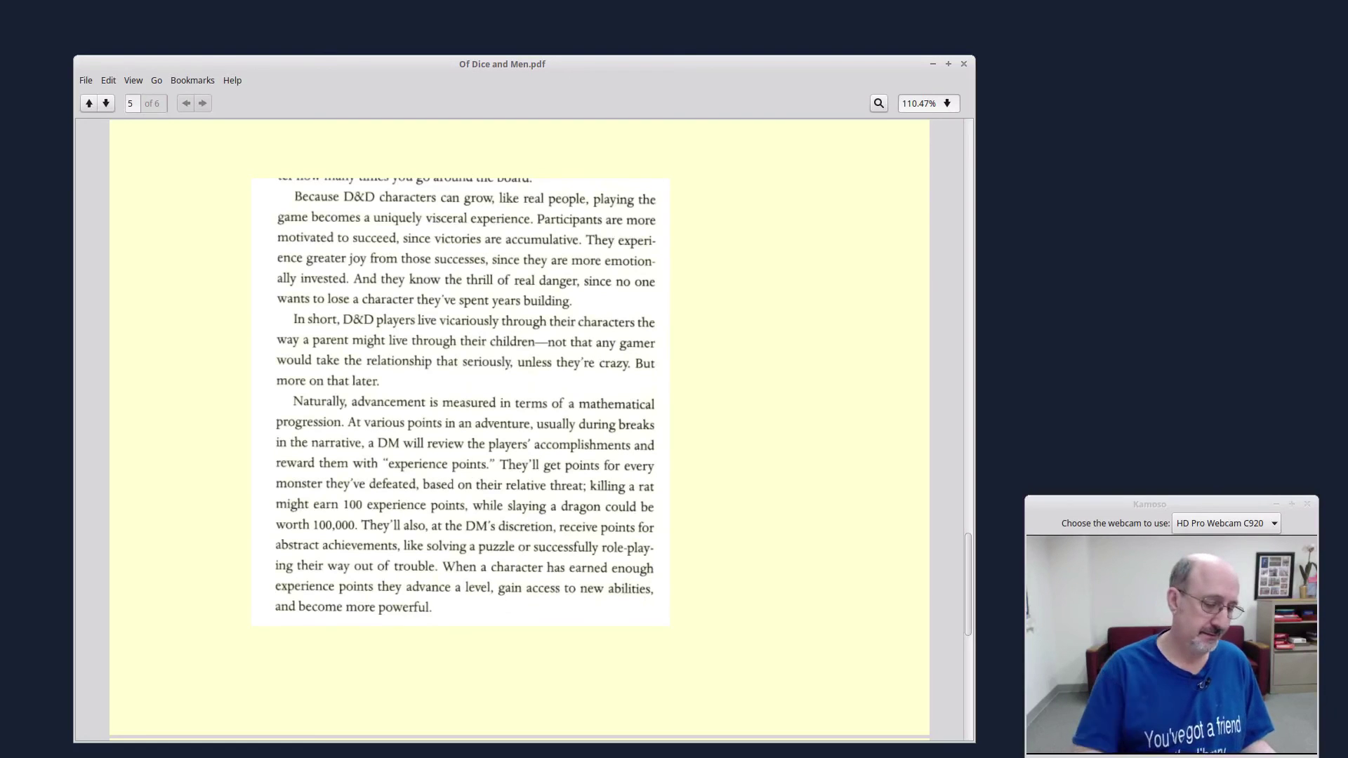
Go to page 6 of 6, the screenshot of David Ewalt's Talks at Google video.
key("Page_Down")
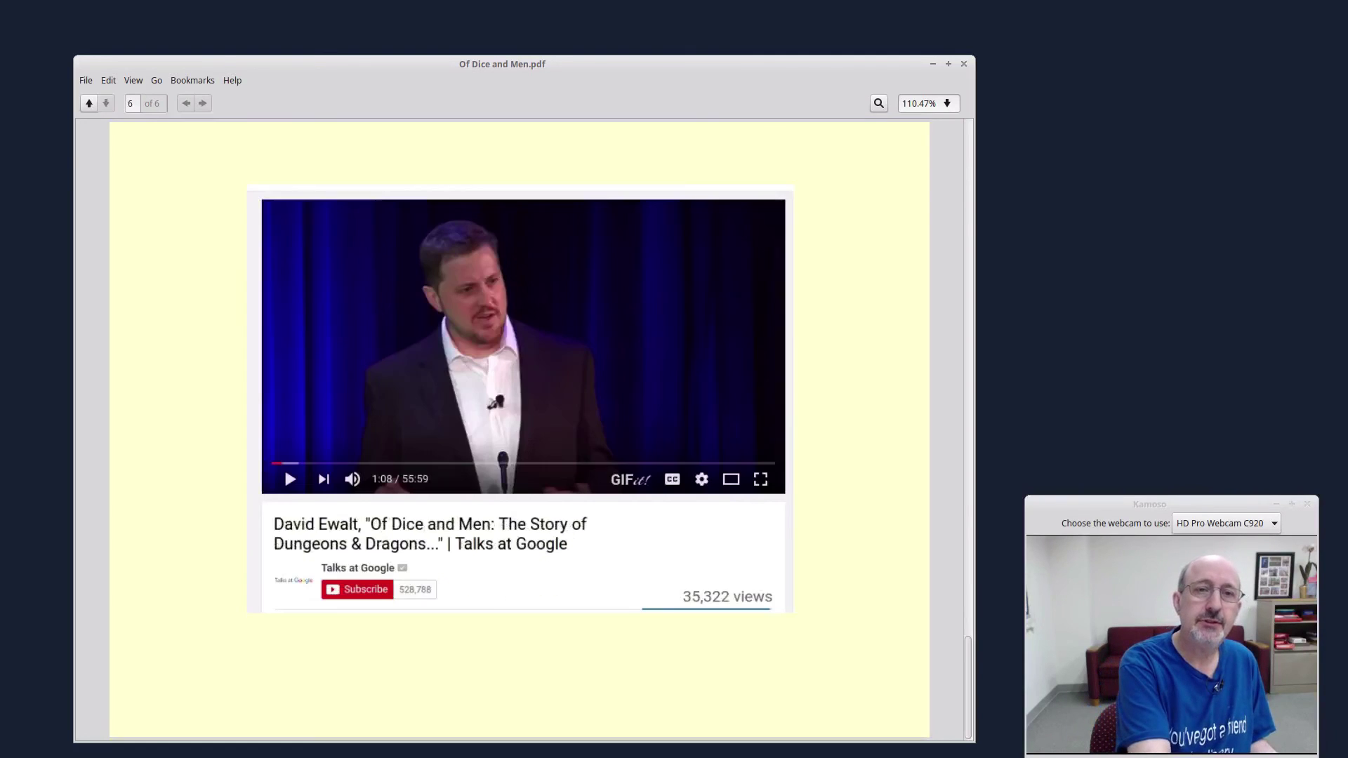